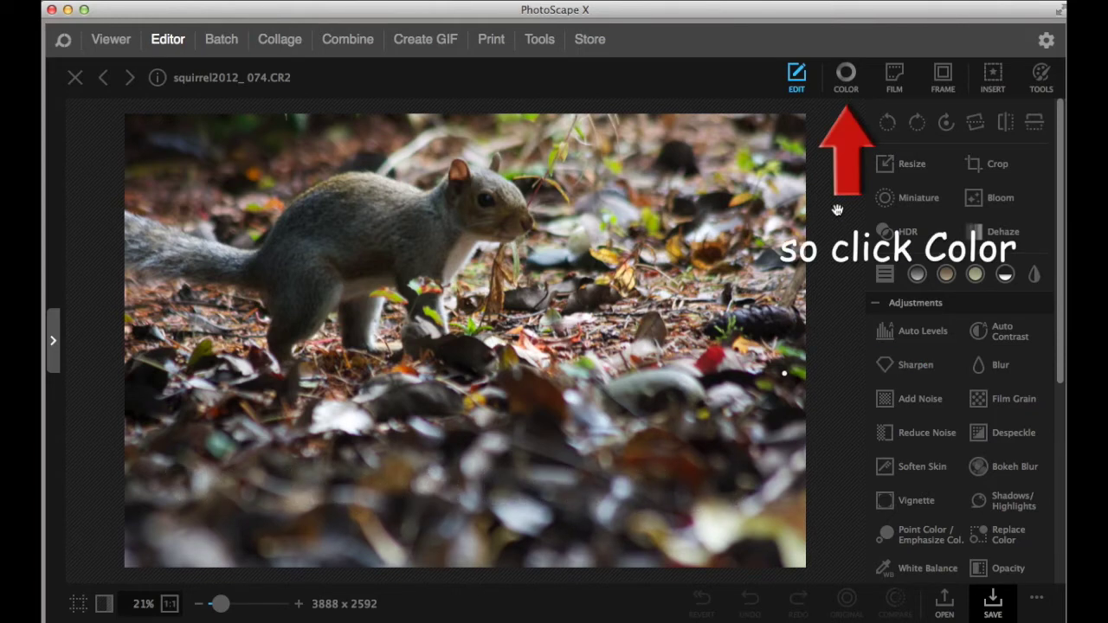
Set Exposure 42, Vibrance 38 and Saturation 33 in the Color panel, then compare before and after.
click(846, 76)
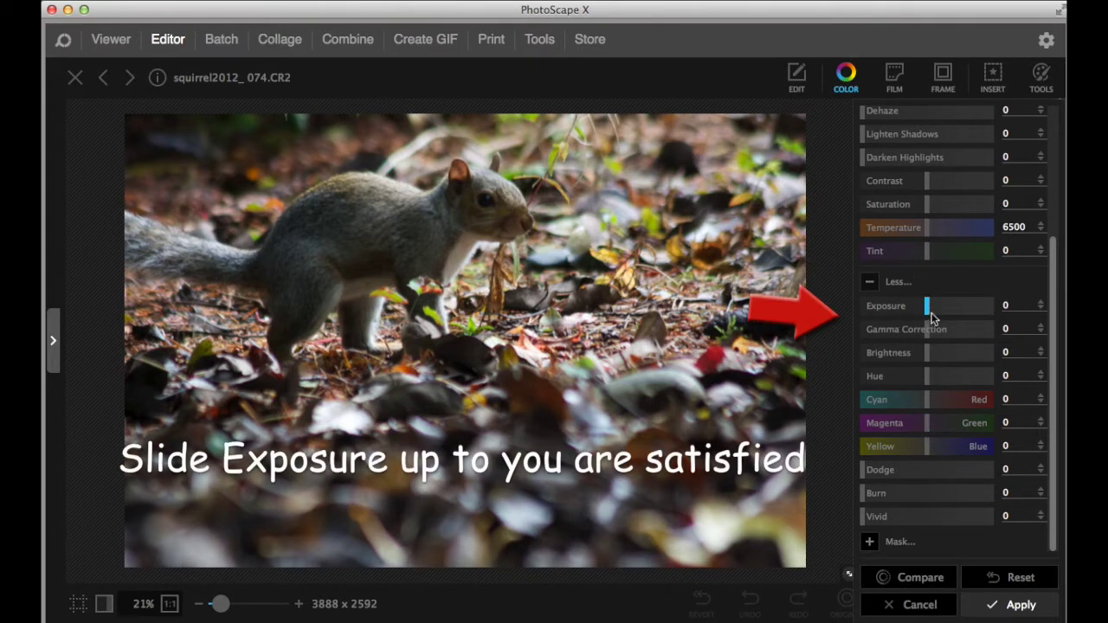
drag(930, 308, 953, 317)
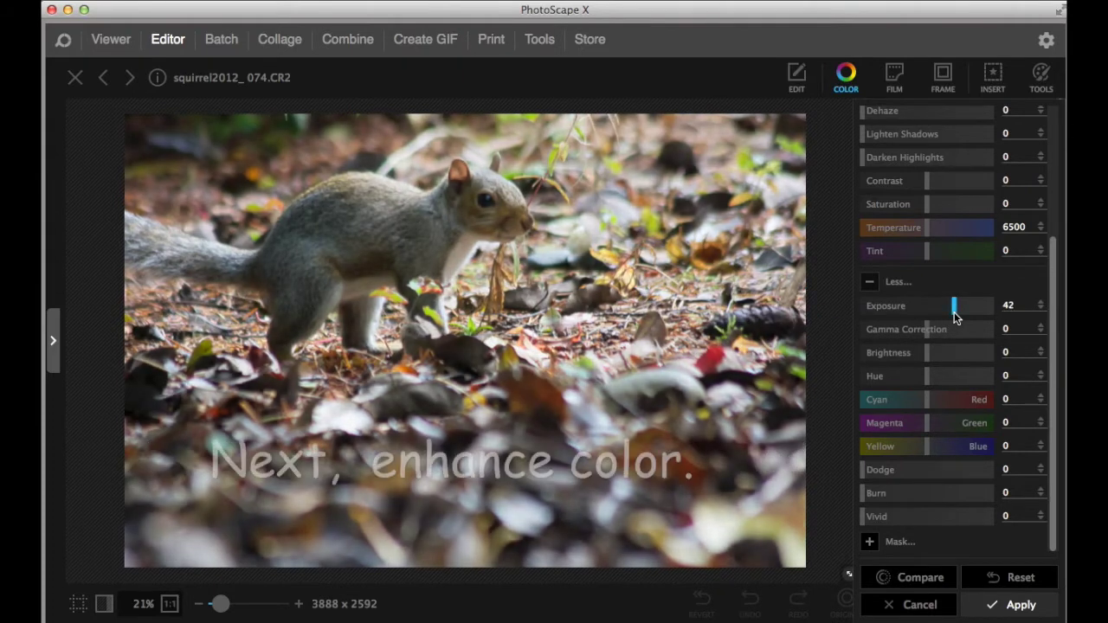
scroll(900, 208, up, 2)
scroll(900, 208, up, 5)
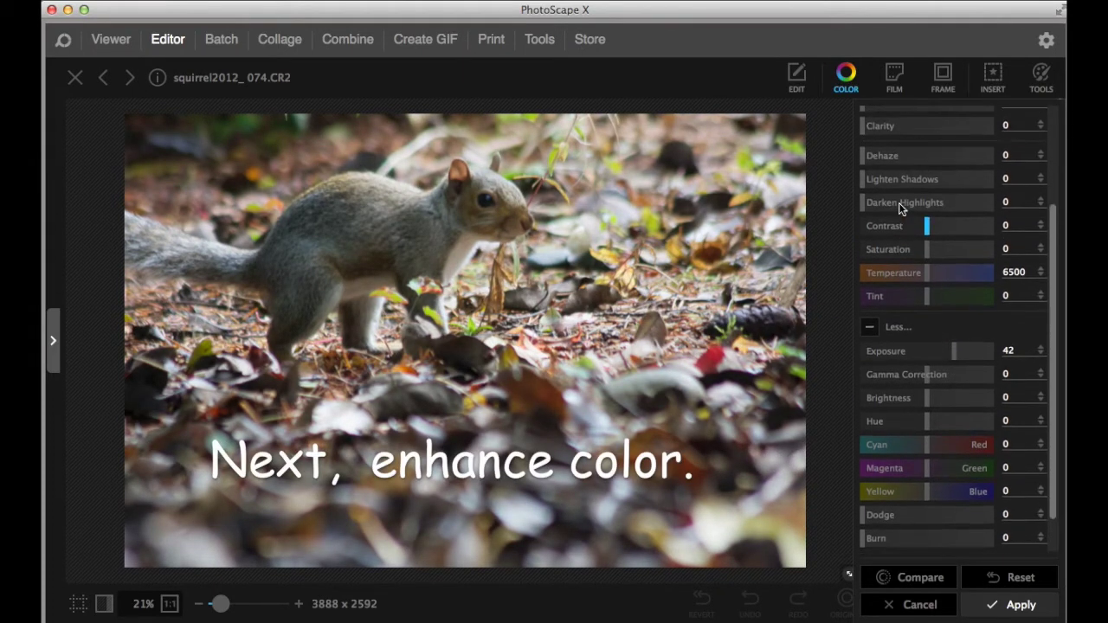
scroll(899, 203, up, 1)
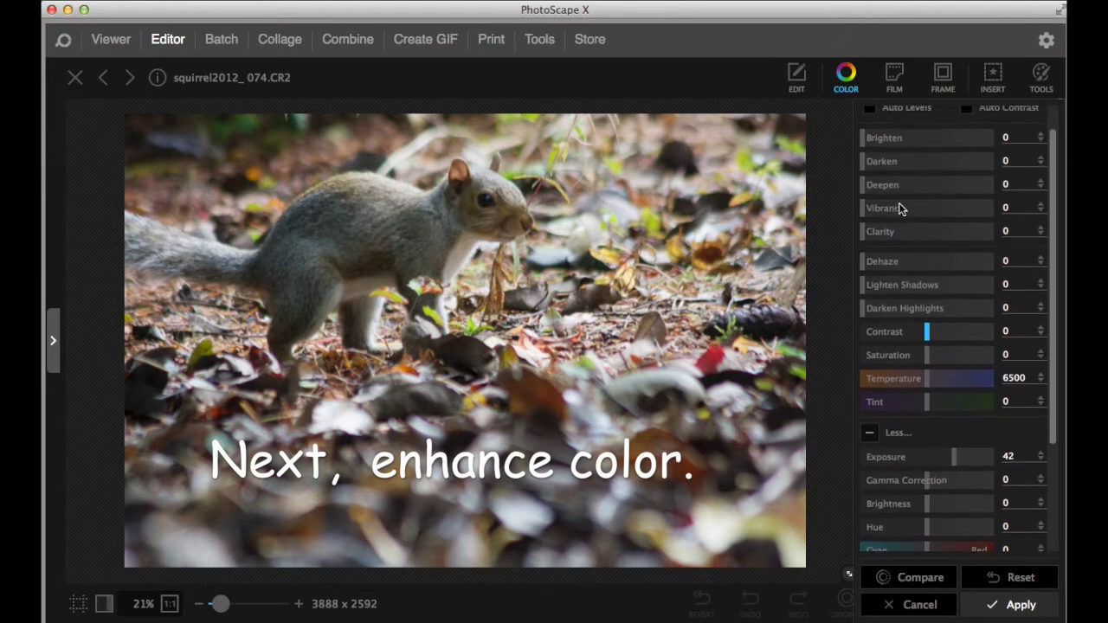
drag(876, 218, 914, 222)
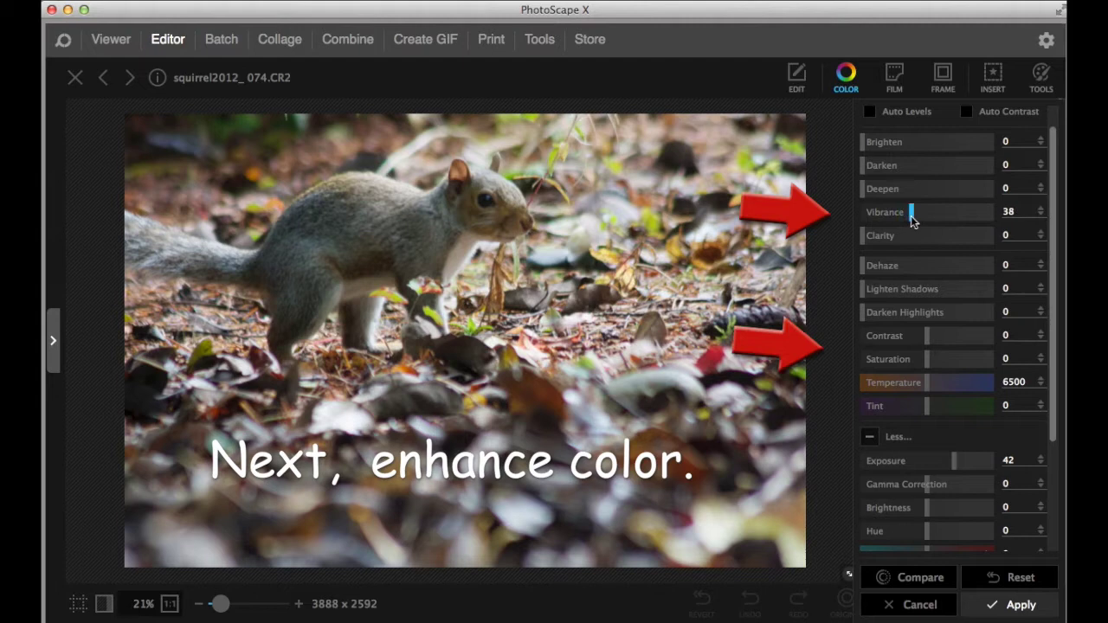
scroll(909, 276, down, 1)
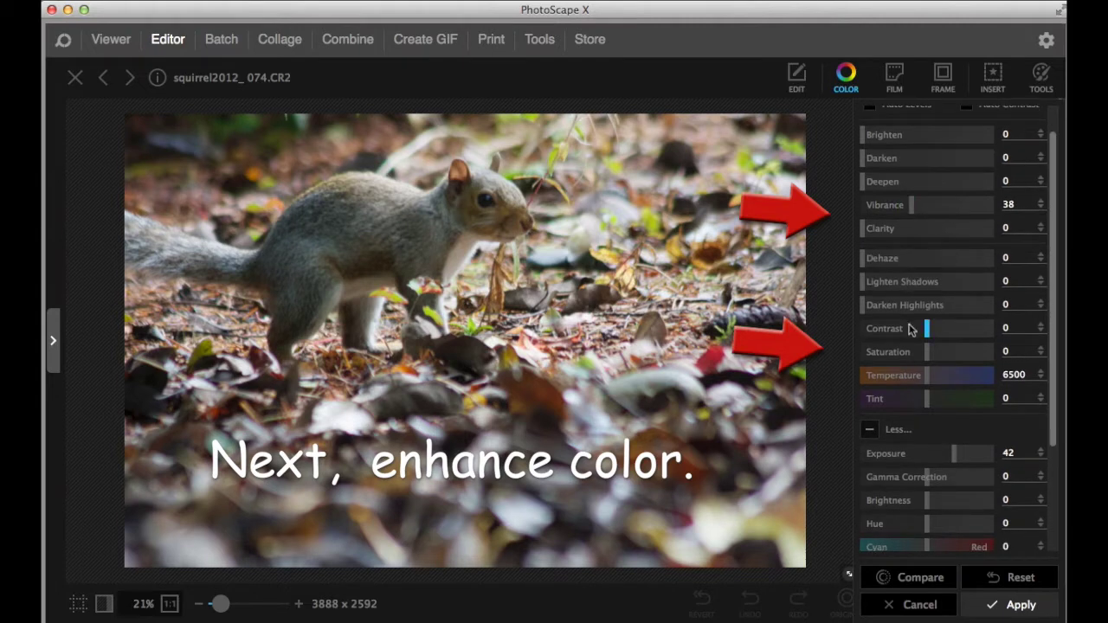
drag(927, 353, 950, 358)
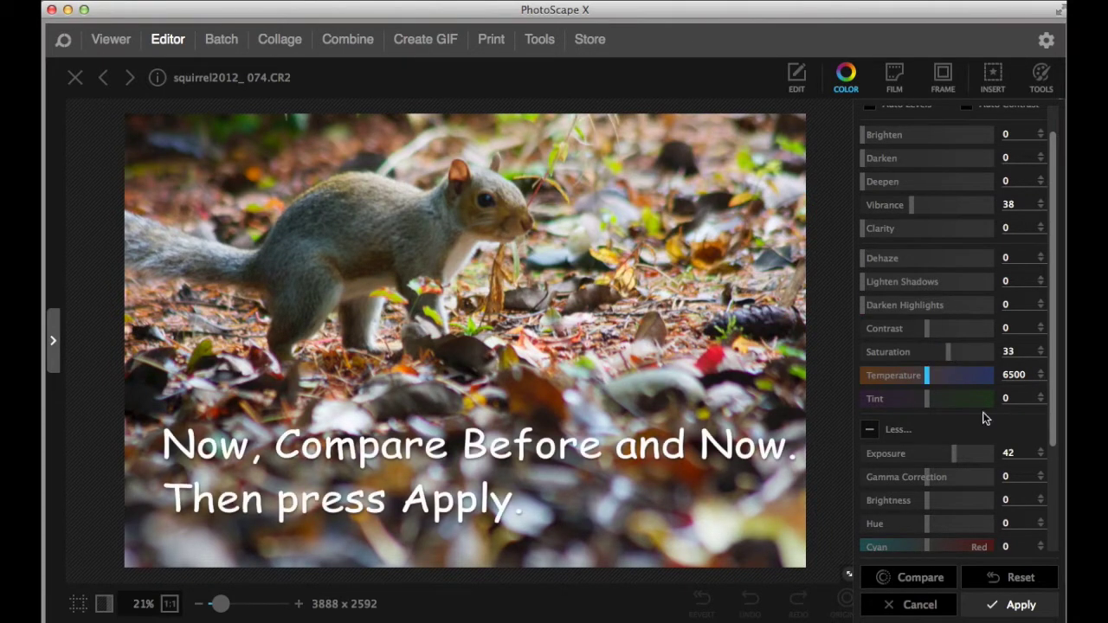
click(923, 579)
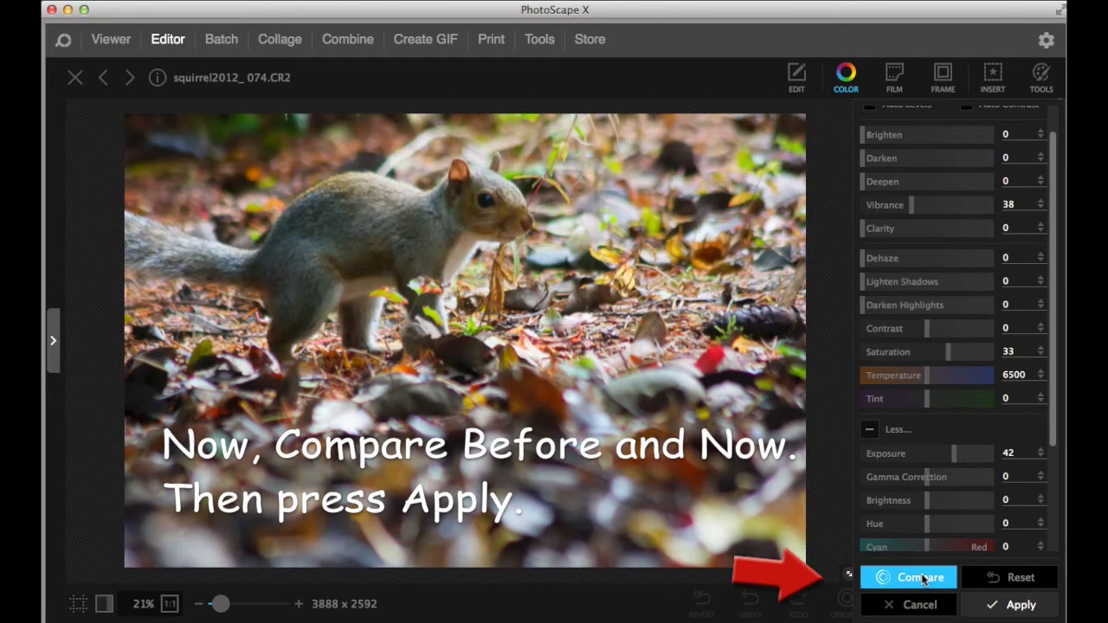
click(921, 578)
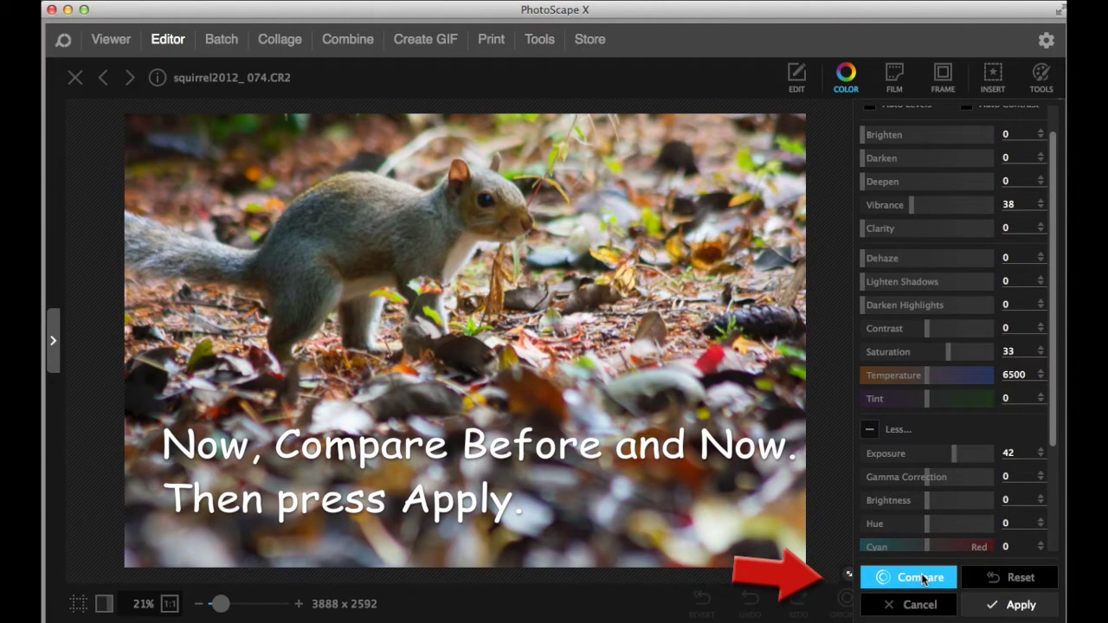
Apply the colour changes, then preview Sharpen Amount 10 at 100% zoom on the squirrel's face.
click(1009, 607)
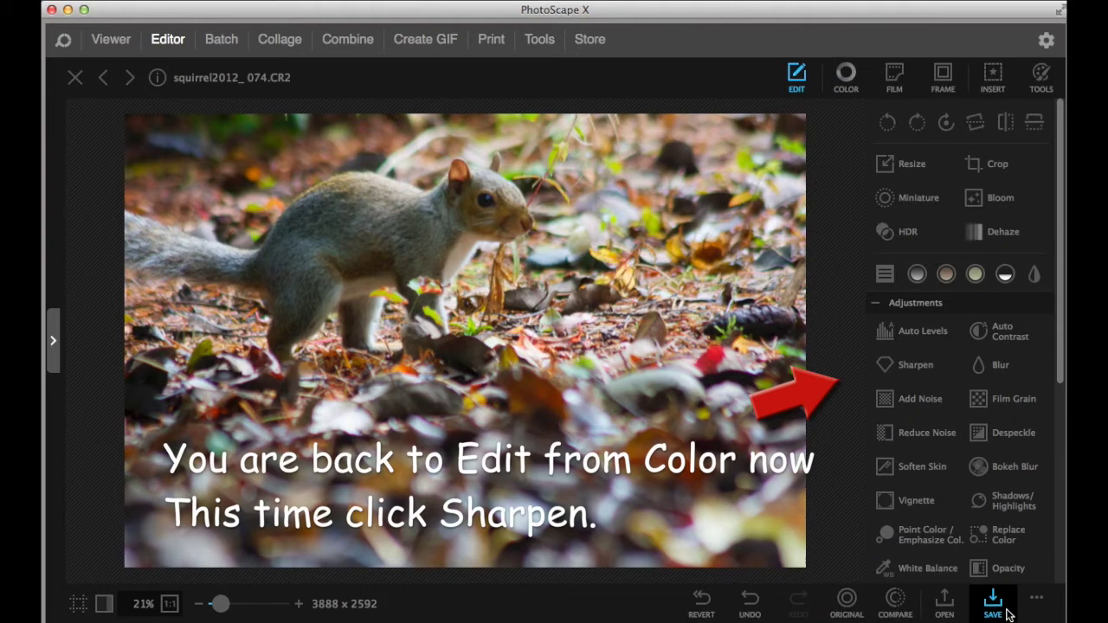
click(892, 364)
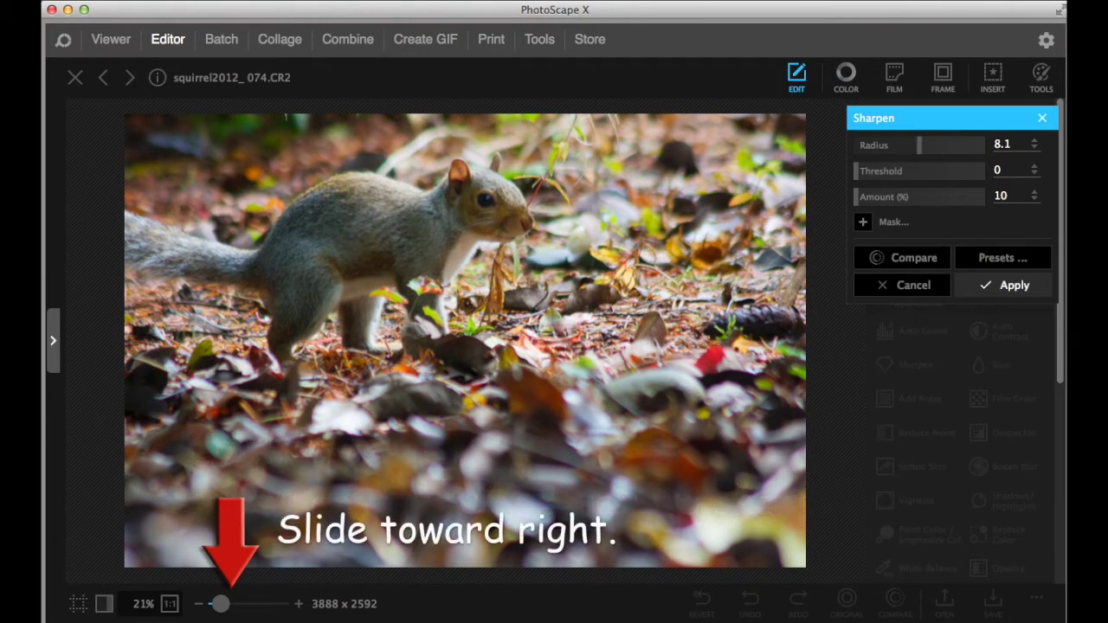
click(169, 604)
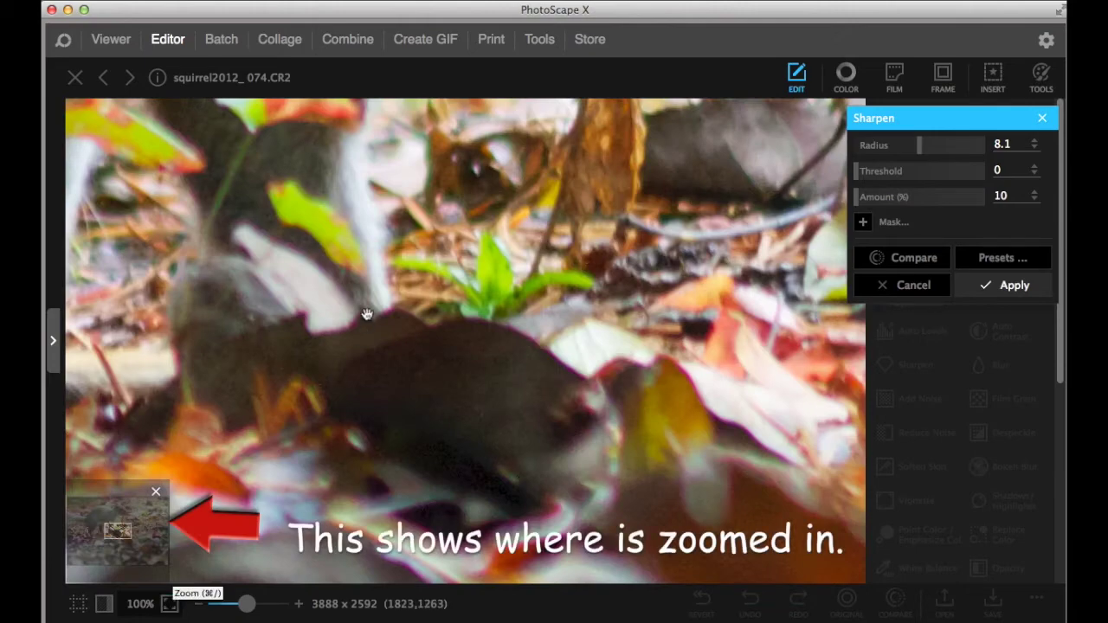
drag(368, 314, 385, 537)
drag(645, 141, 606, 456)
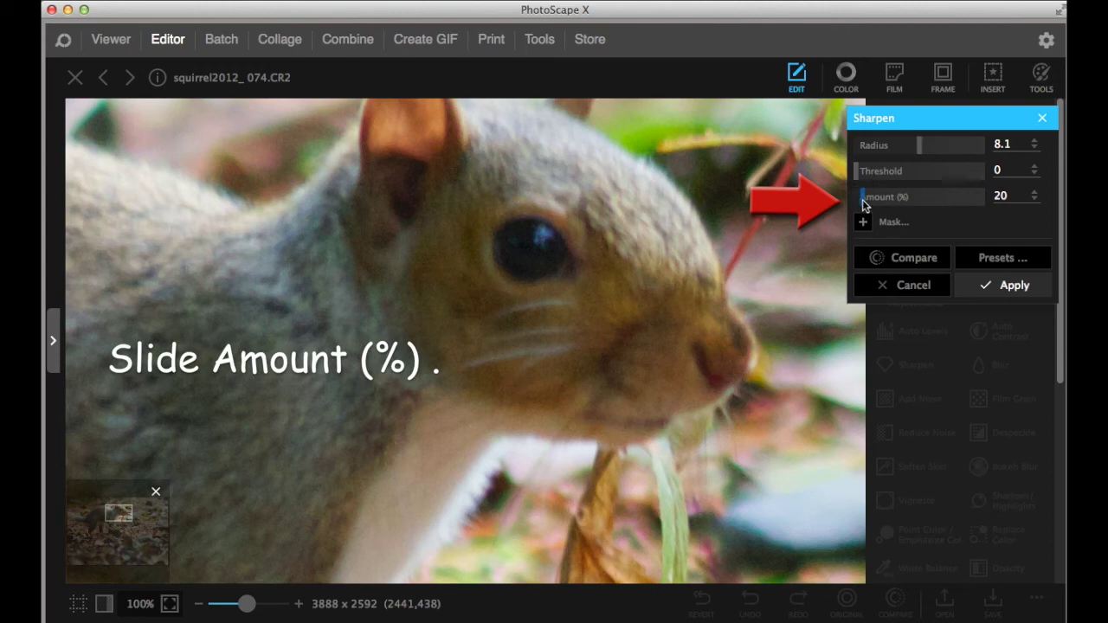
drag(863, 202, 795, 204)
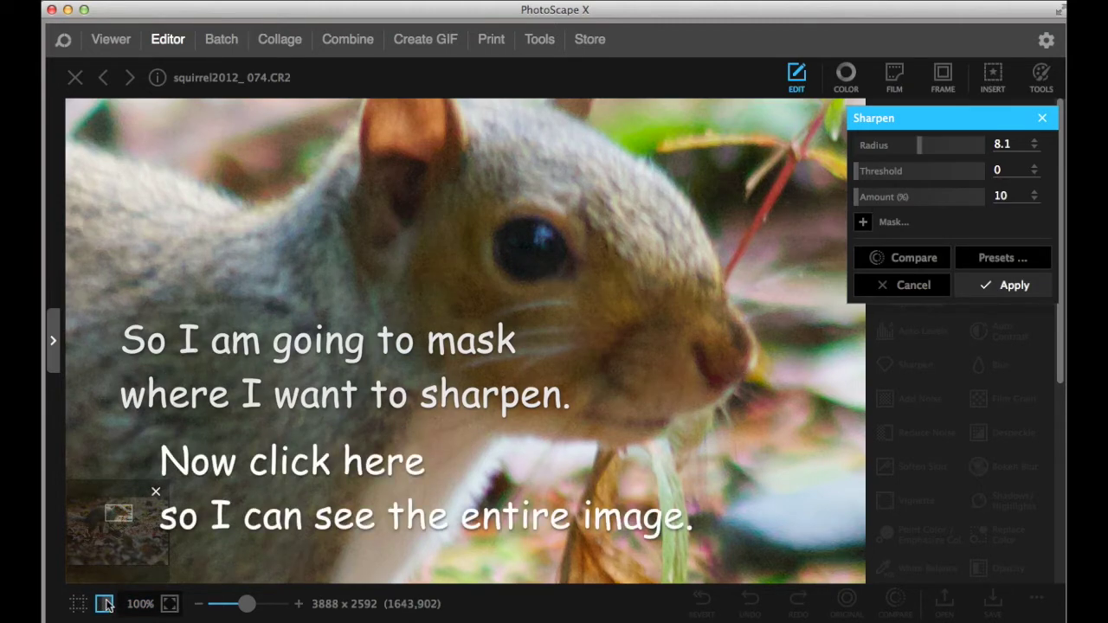
Fit the photo in view, add a radial mask to the sharpening and move it onto the squirrel.
click(169, 606)
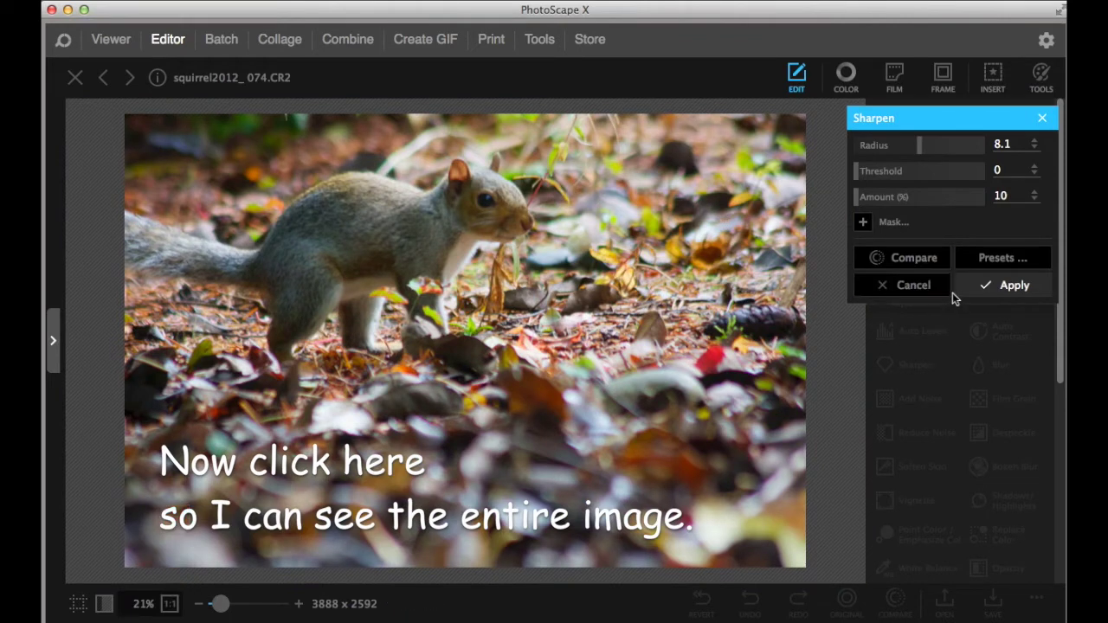
click(864, 224)
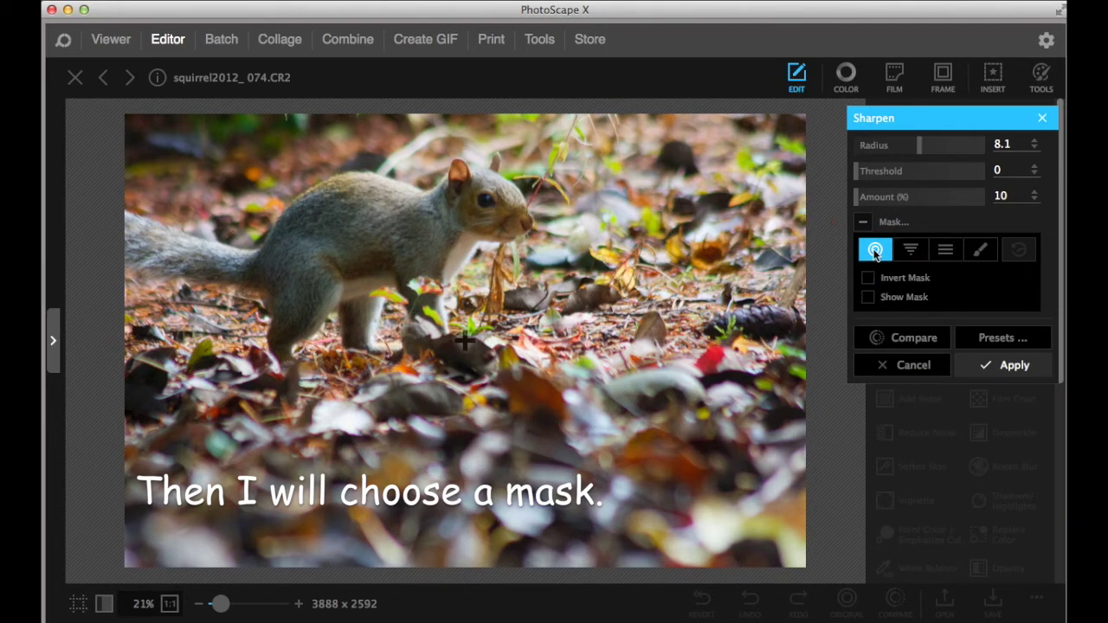
mouse_move(665, 296)
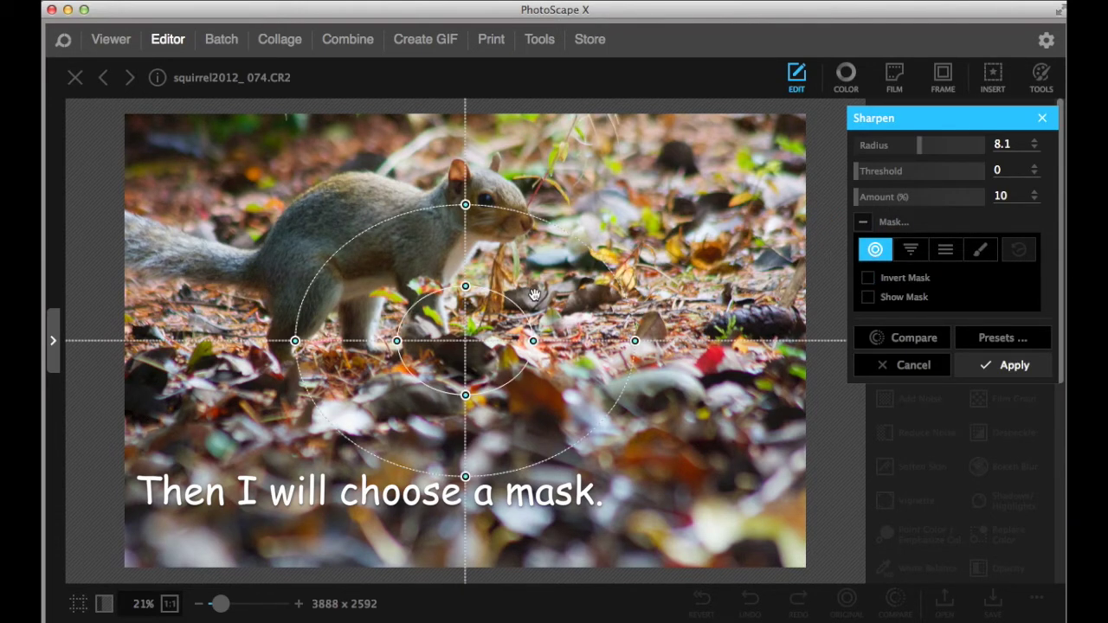
drag(468, 332, 421, 249)
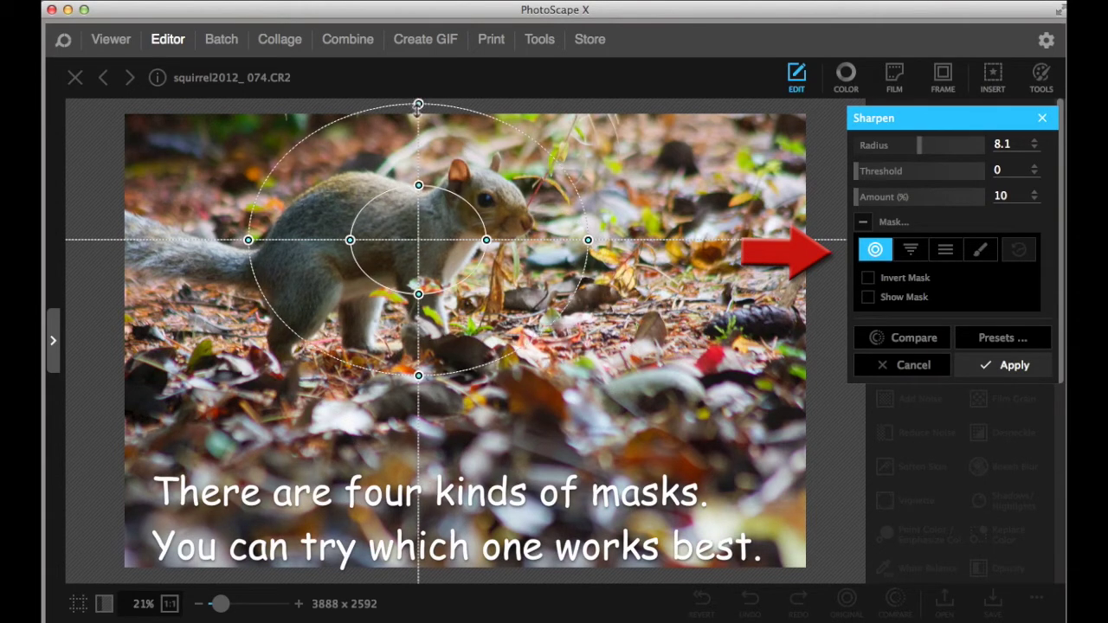
Flatten, narrow and nudge the ellipse around the squirrel, then switch to a linear mask.
drag(418, 104, 418, 152)
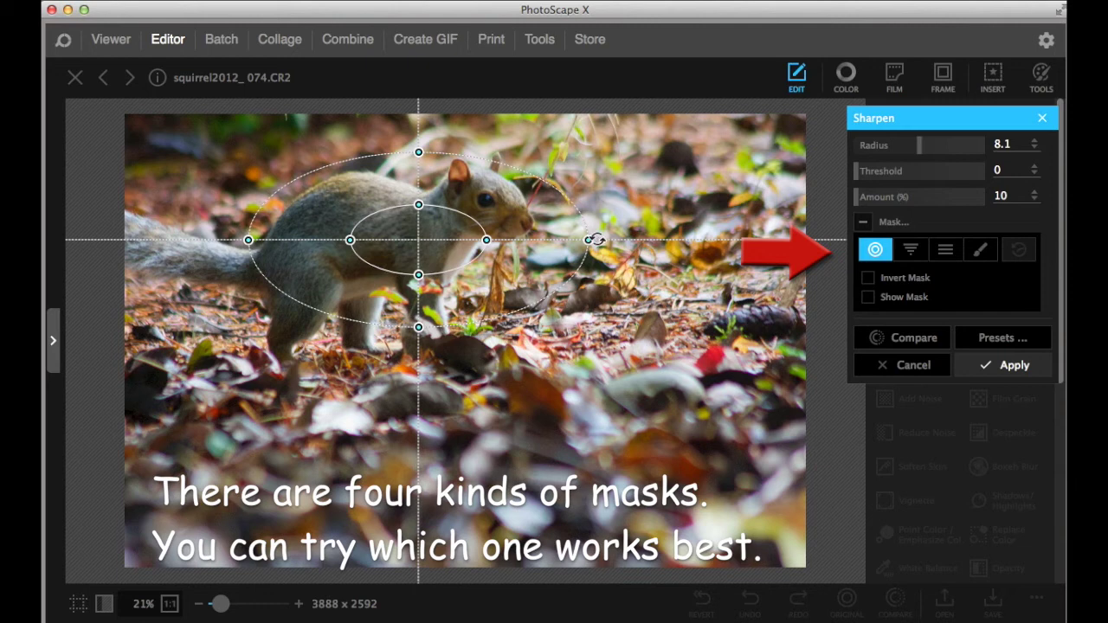
drag(588, 240, 541, 240)
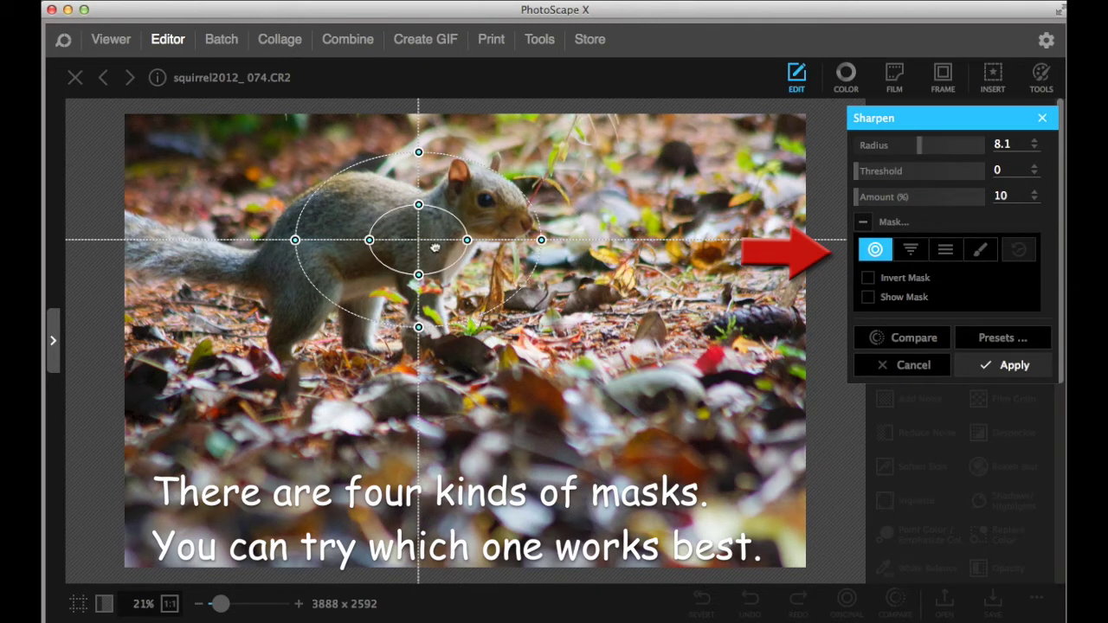
drag(436, 248, 425, 244)
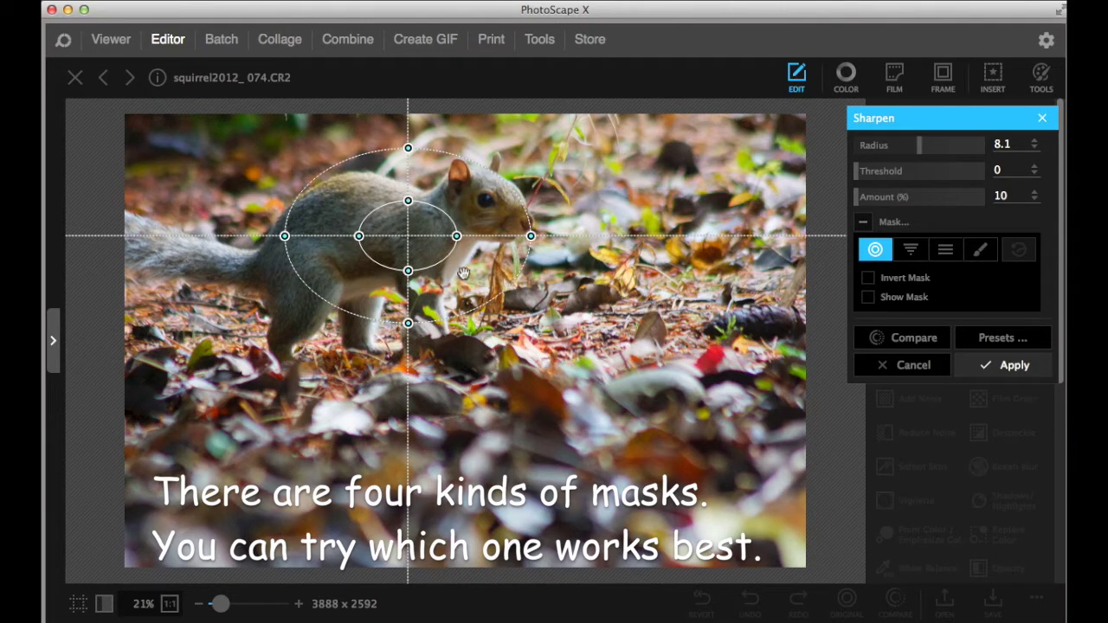
click(944, 251)
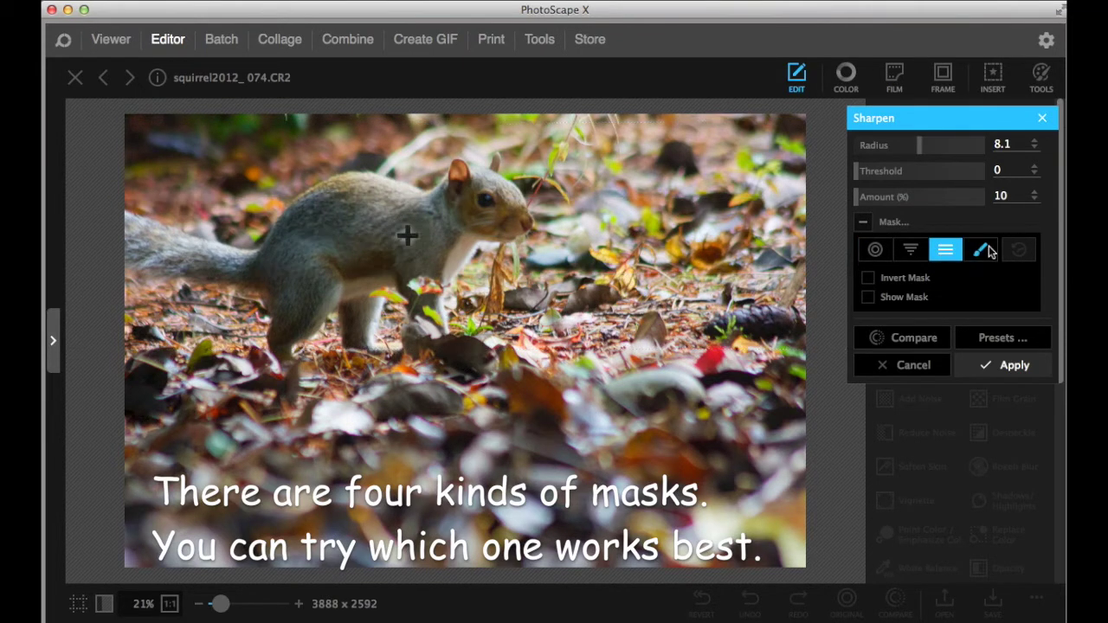
Try a brush mask, then return to the linear mask and narrow its band lower across the squirrel.
click(980, 251)
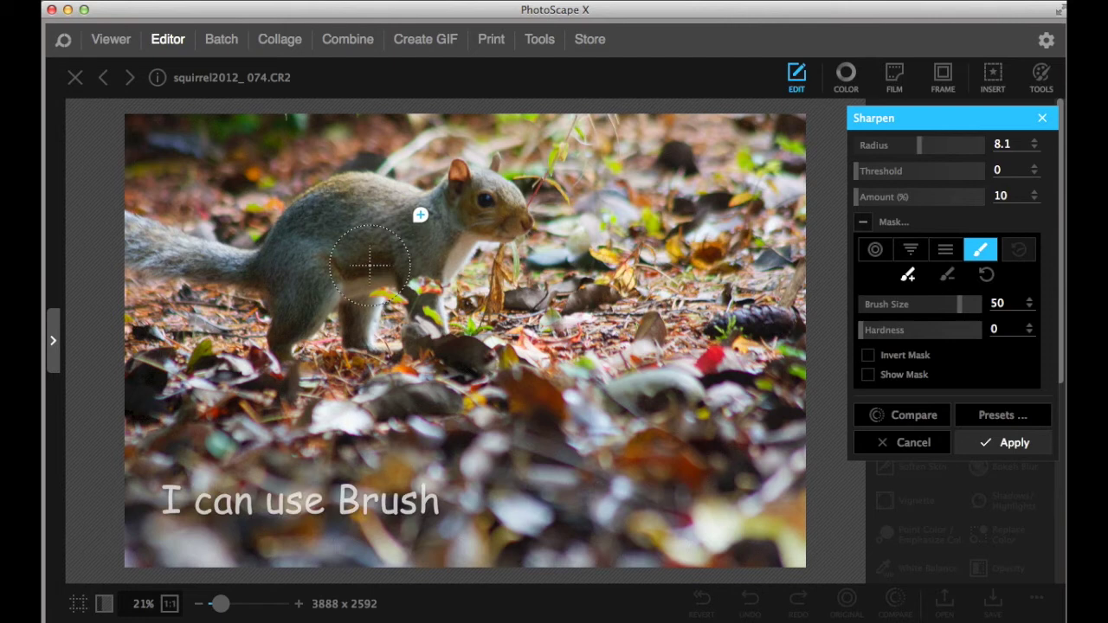
mouse_move(368, 264)
mouse_down()
mouse_move(403, 223)
mouse_move(418, 236)
mouse_up()
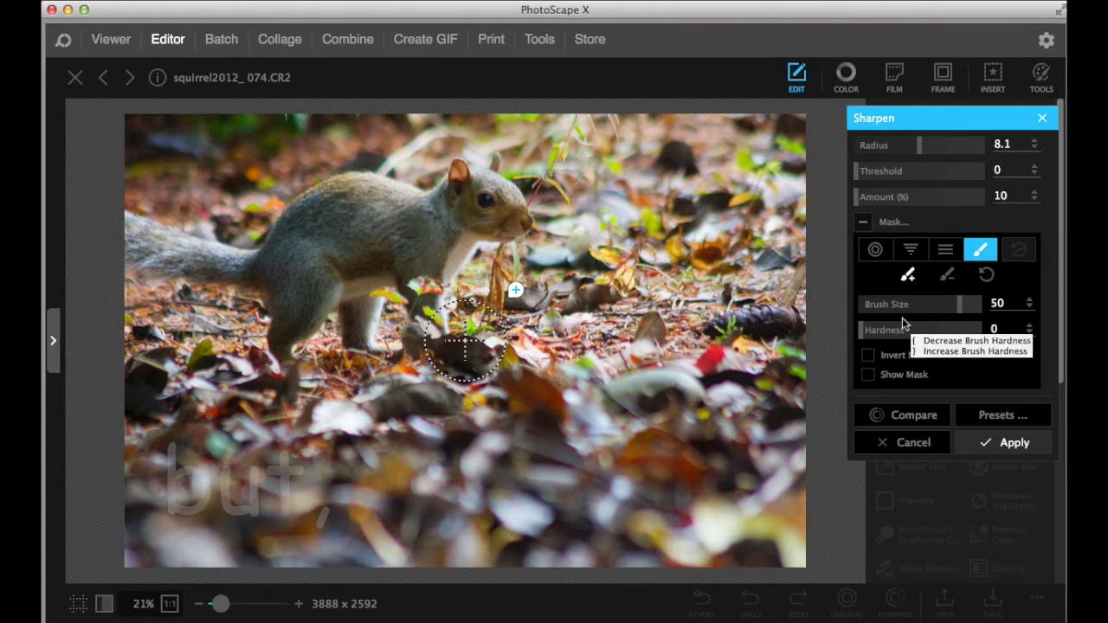
click(946, 250)
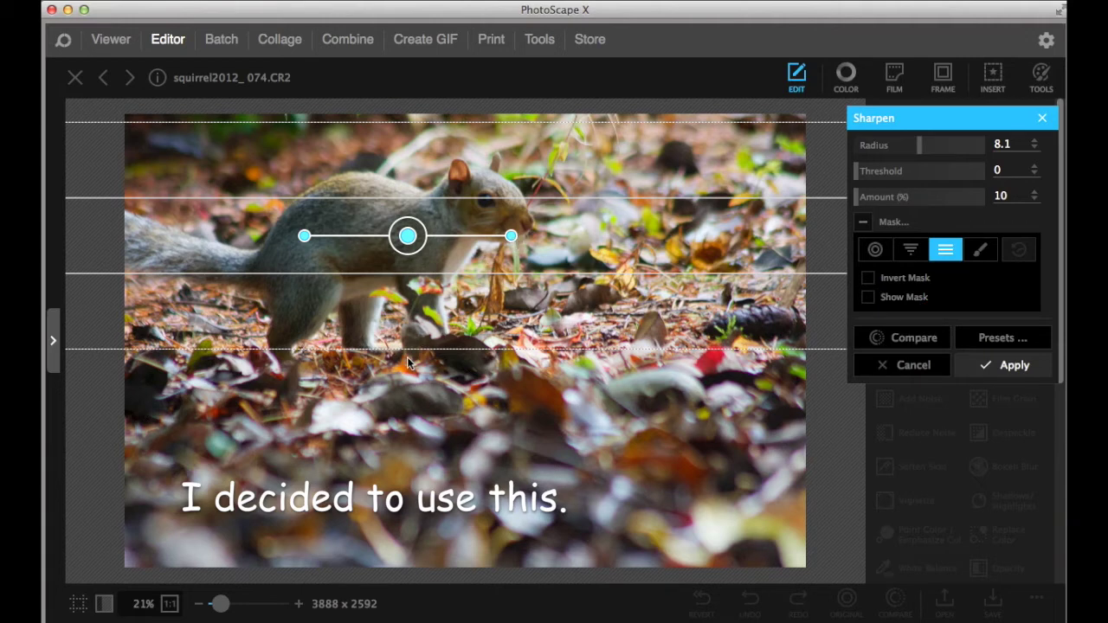
drag(412, 350, 415, 310)
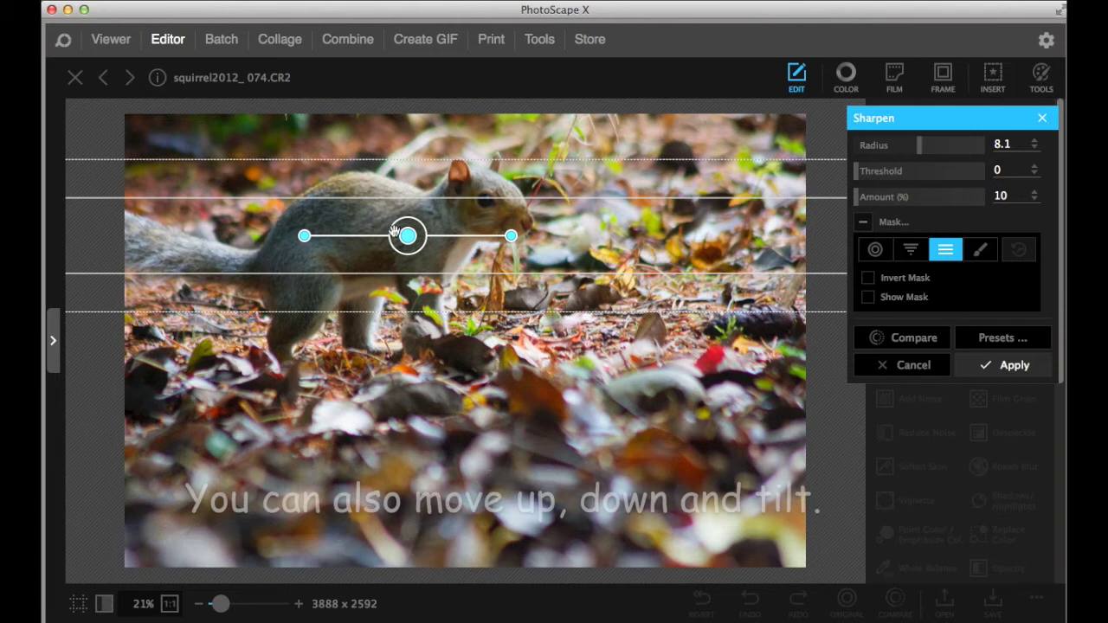
mouse_move(406, 234)
mouse_down()
mouse_move(405, 249)
mouse_move(405, 234)
mouse_up()
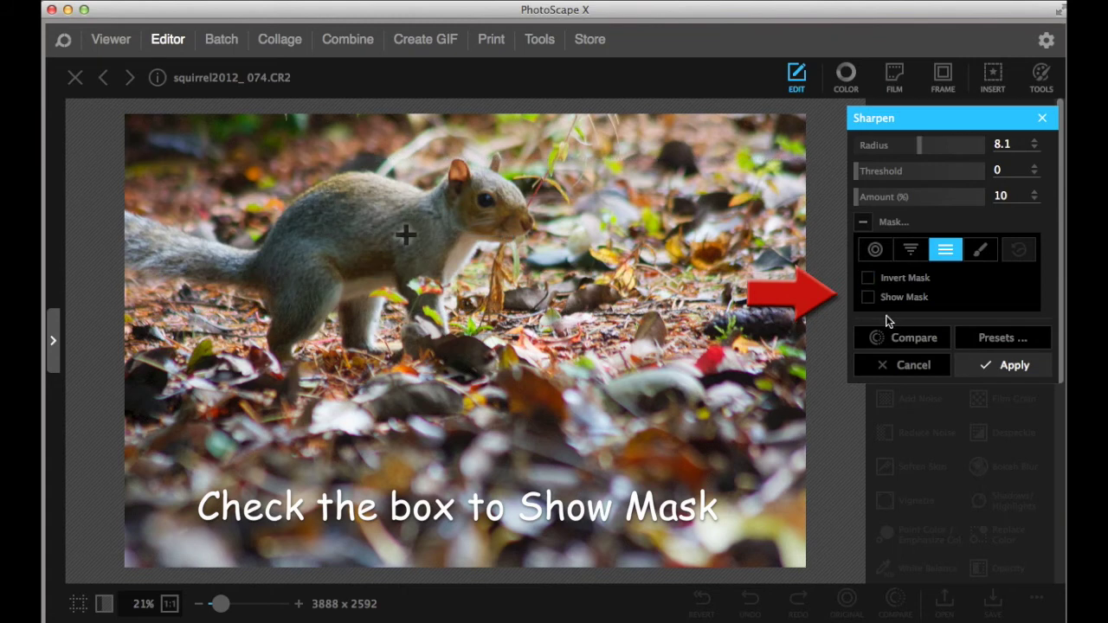
Turn on the red mask overlay and zoom in on the squirrel.
click(869, 298)
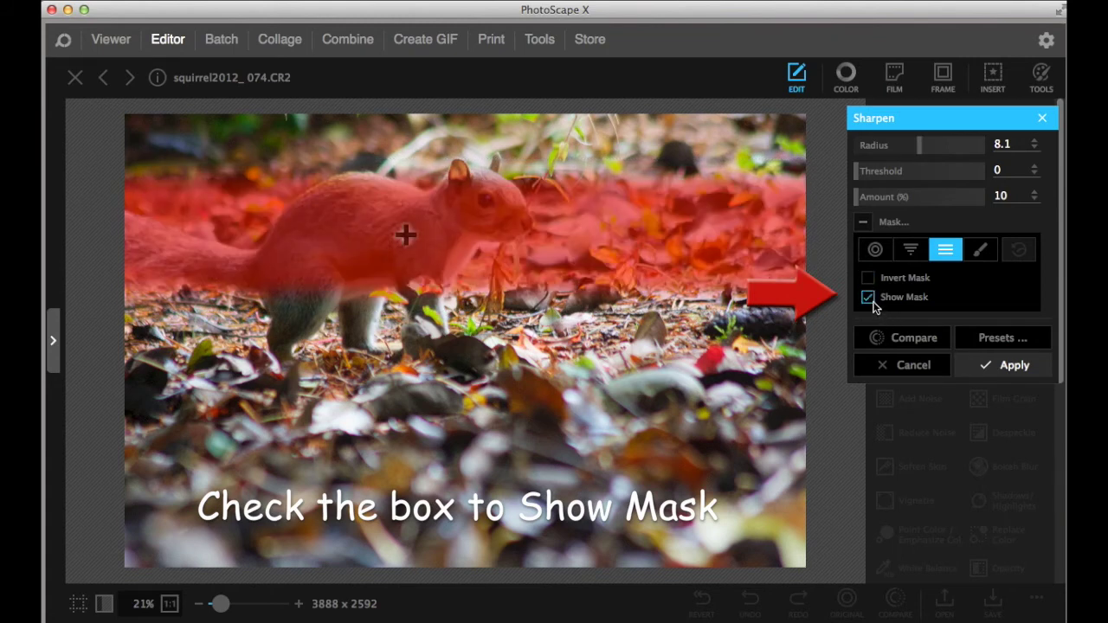
mouse_move(777, 272)
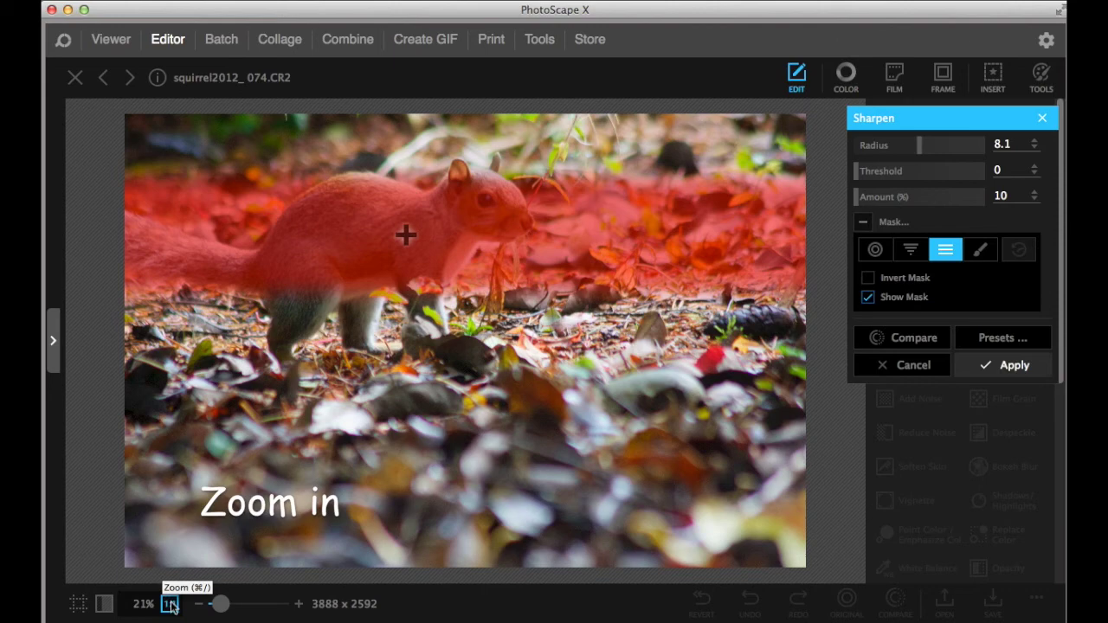
drag(218, 604, 228, 611)
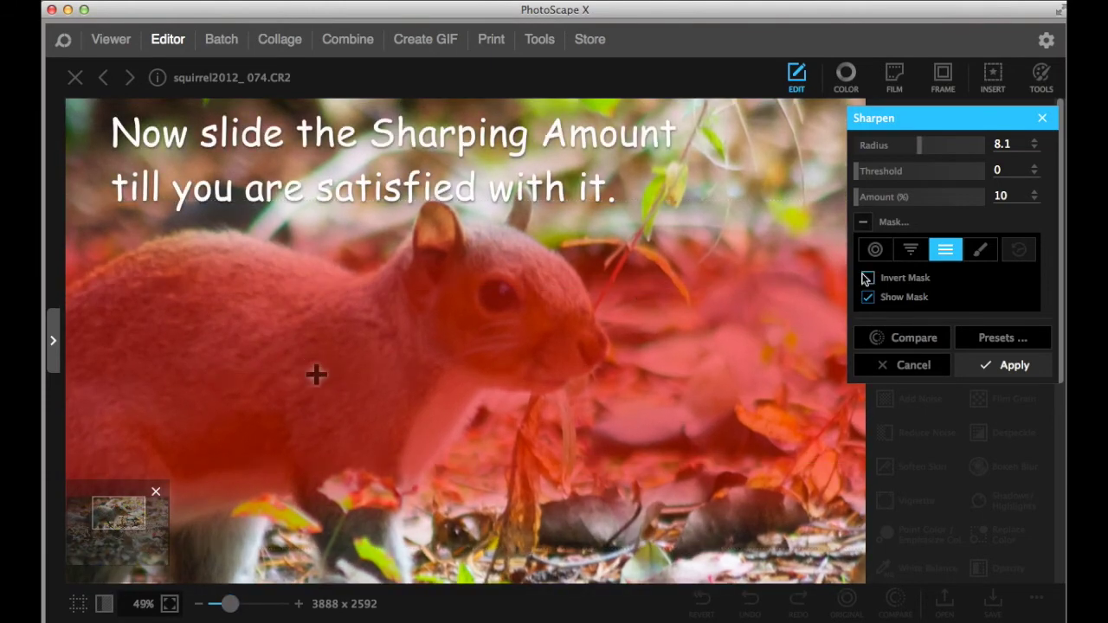
Hide the mask overlay and try sharpening amounts 140 then 117, comparing each with the unsharpened photo.
click(867, 297)
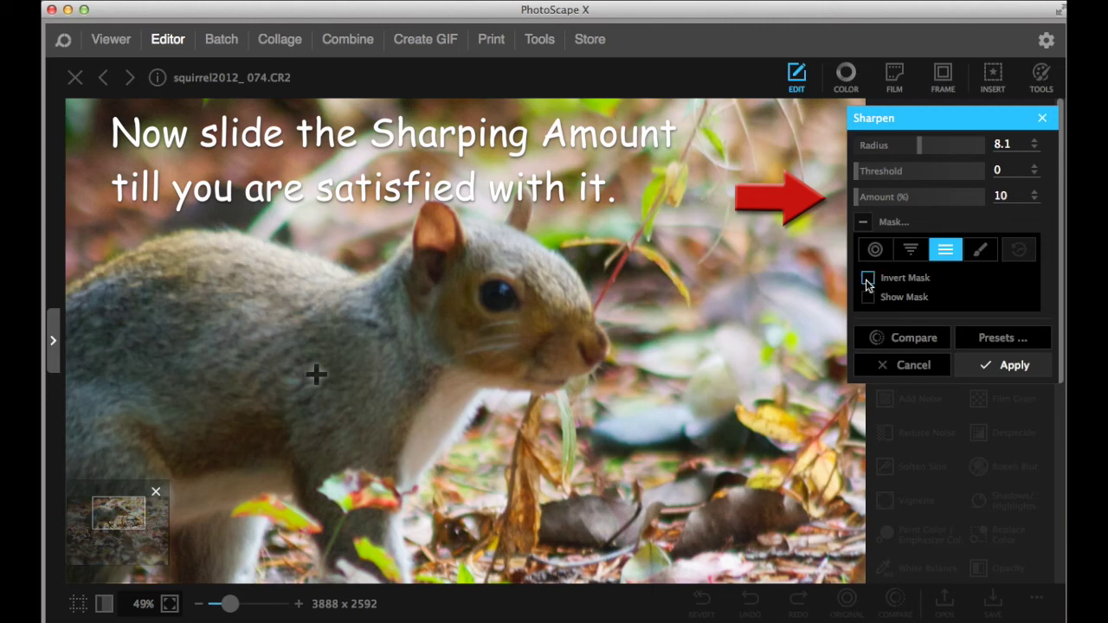
drag(873, 202, 970, 202)
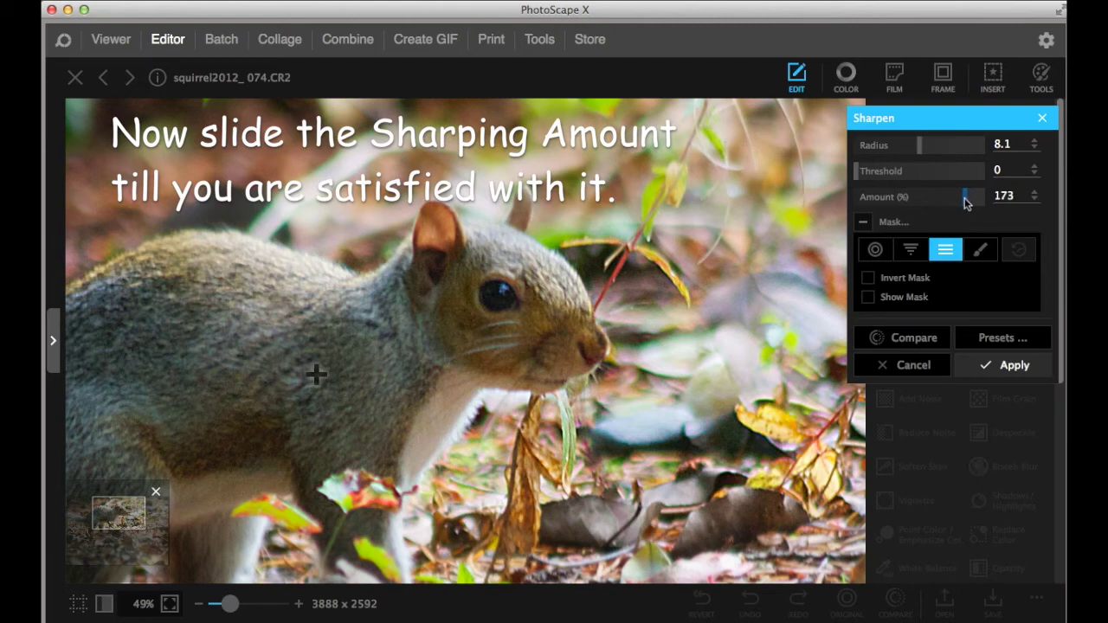
drag(967, 203, 948, 203)
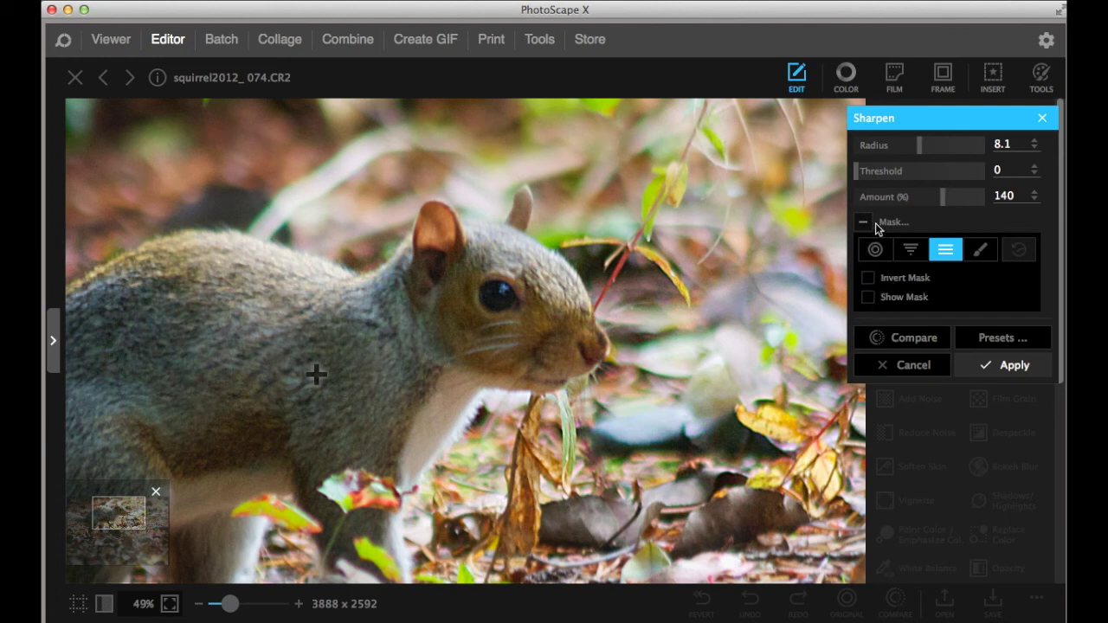
click(889, 338)
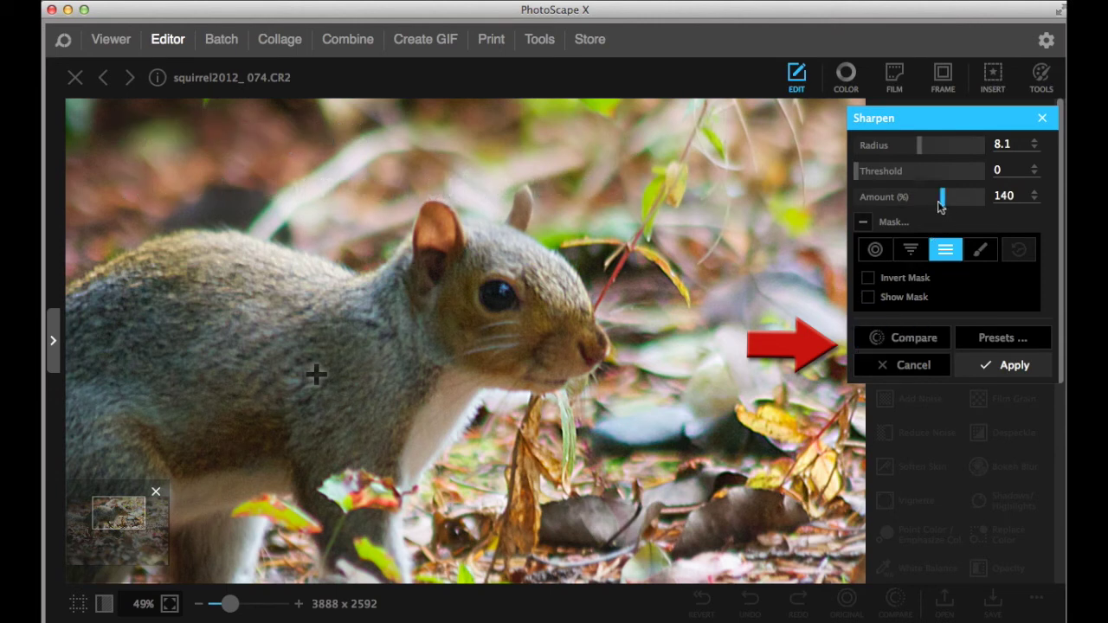
drag(942, 206, 928, 203)
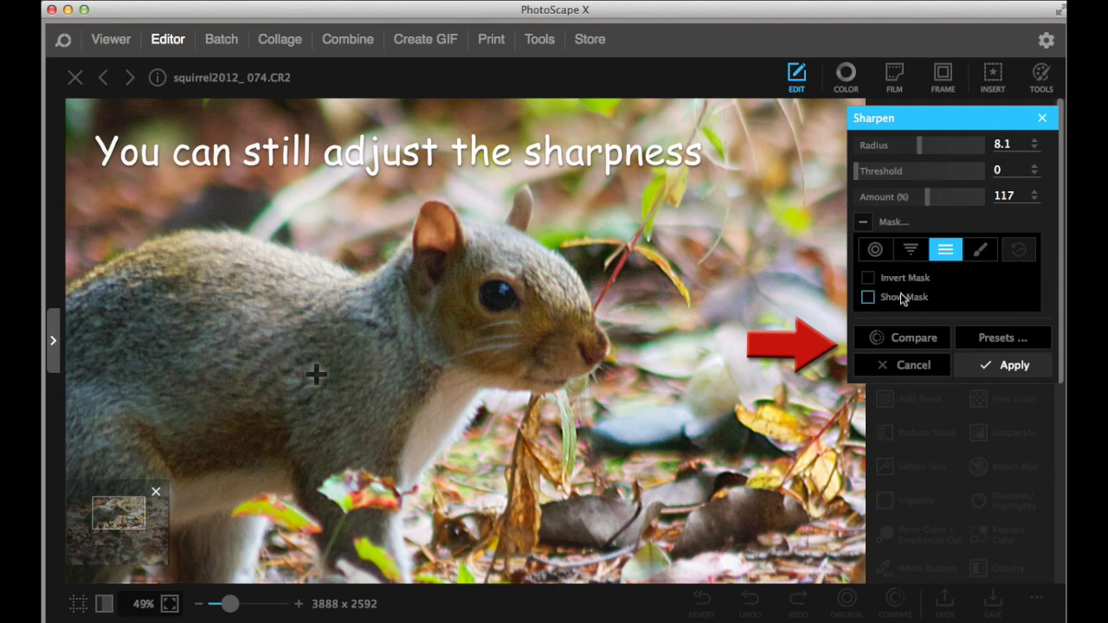
click(903, 338)
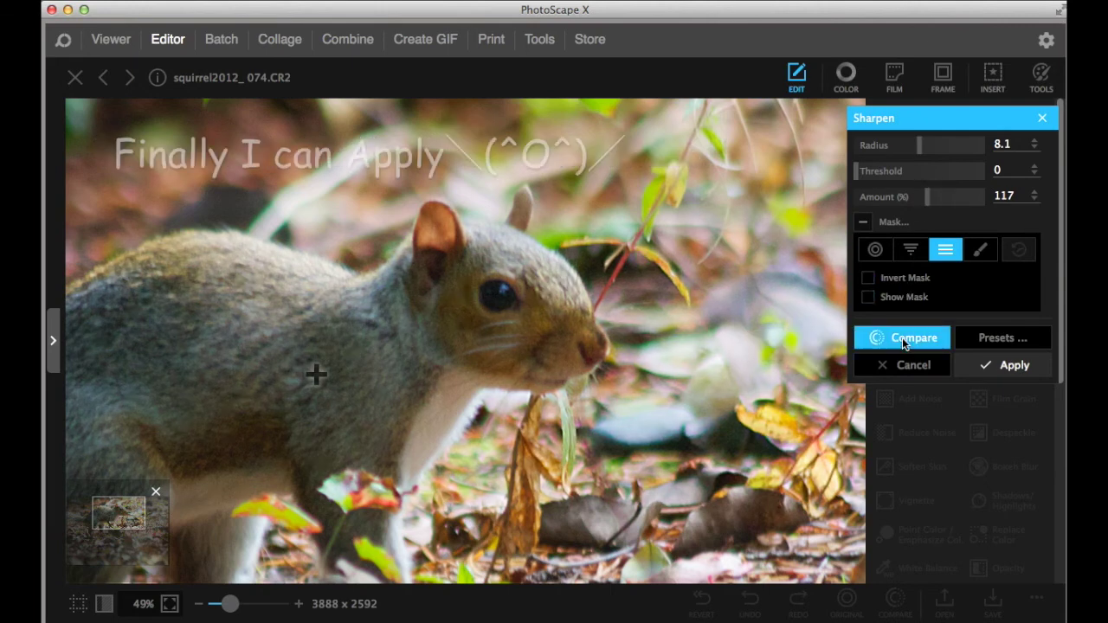
Apply the 117% masked sharpening, fit the whole photo in view and show the original.
click(998, 365)
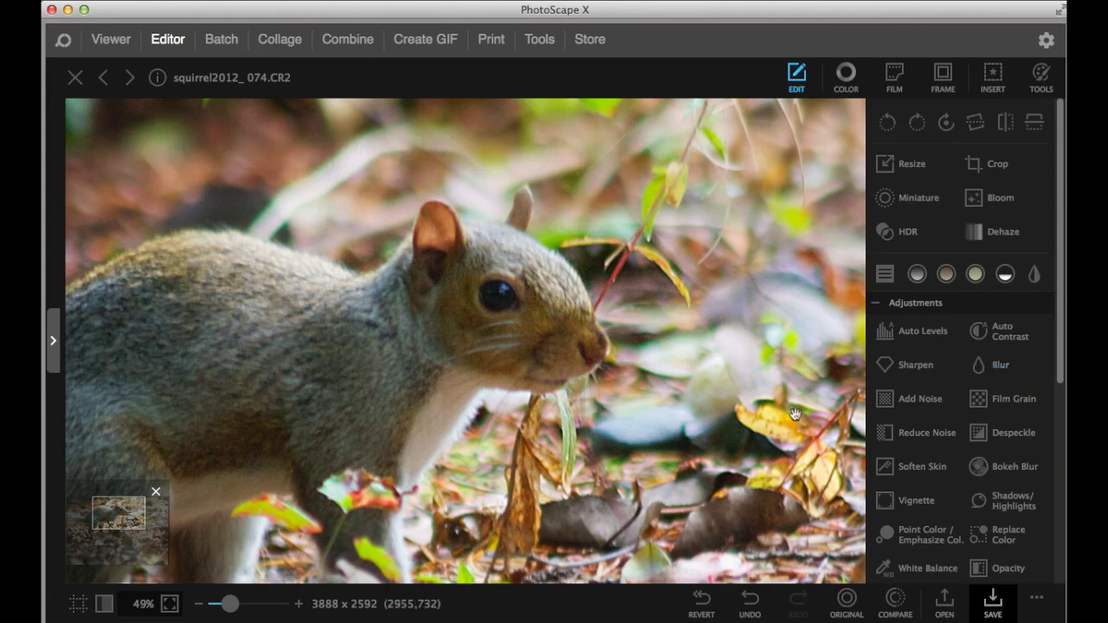
click(170, 606)
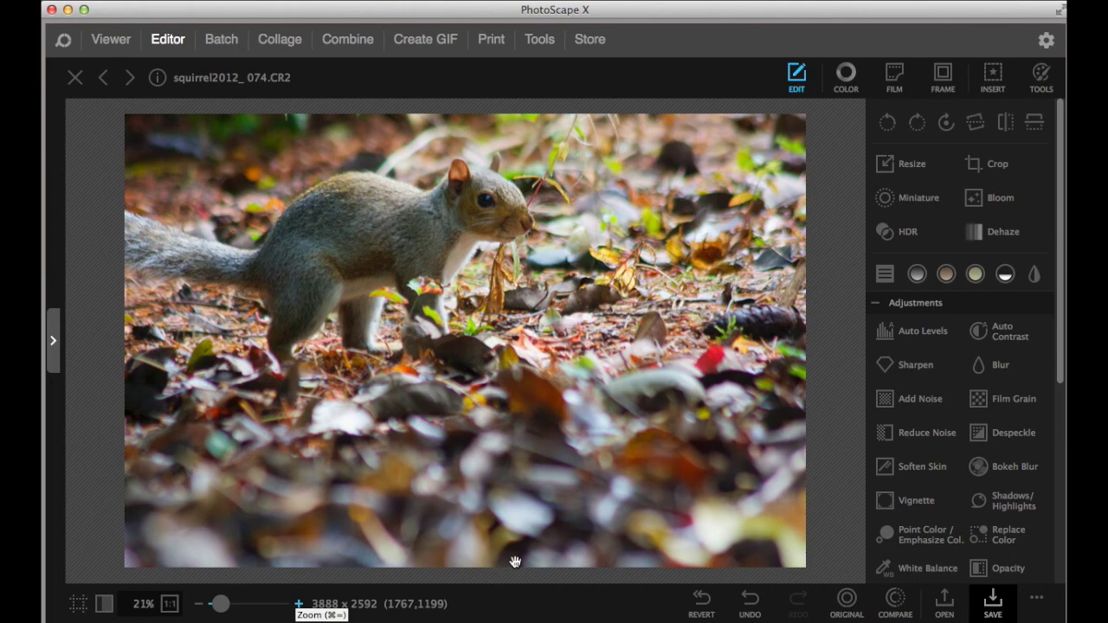
click(847, 599)
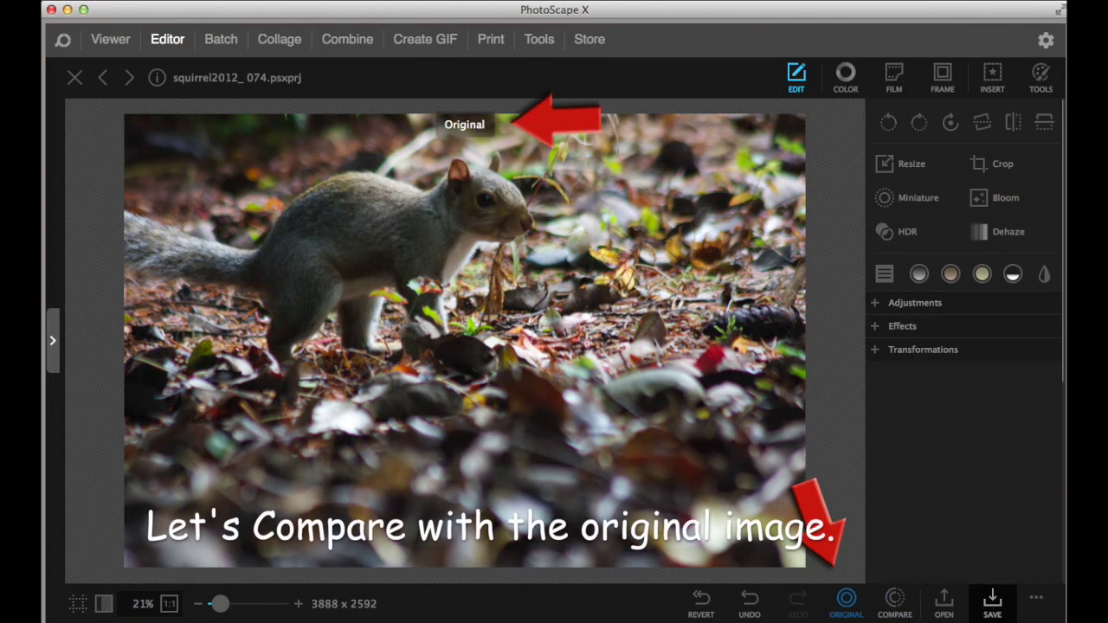